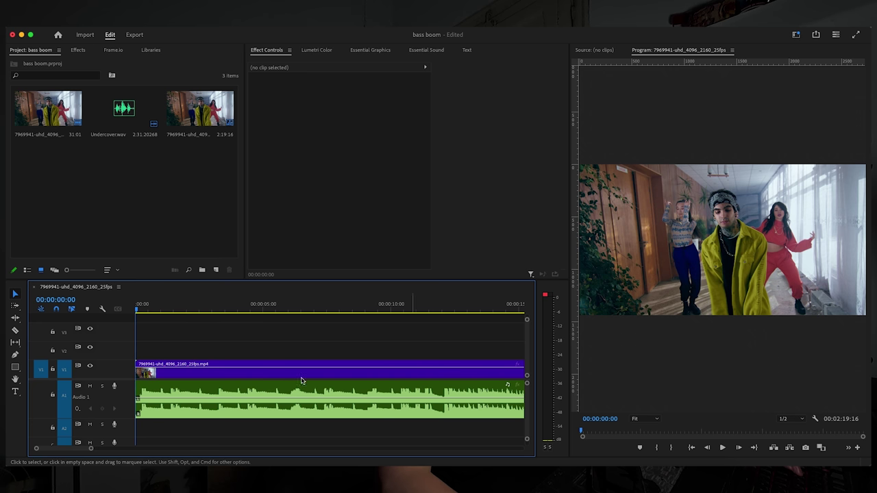
Zoom out, make the A1 track taller, then zoom back in to one-second detail.
key("minus")
key("minus")
key("minus")
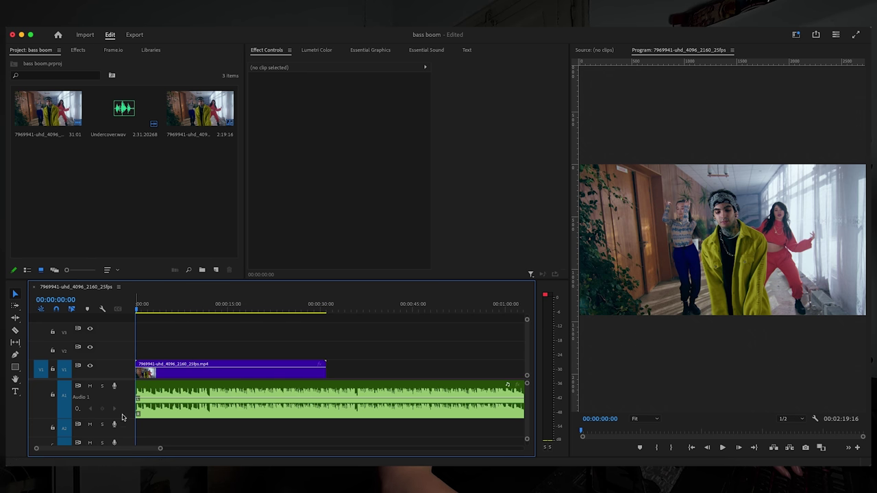
left_click_drag(124, 417, 122, 427)
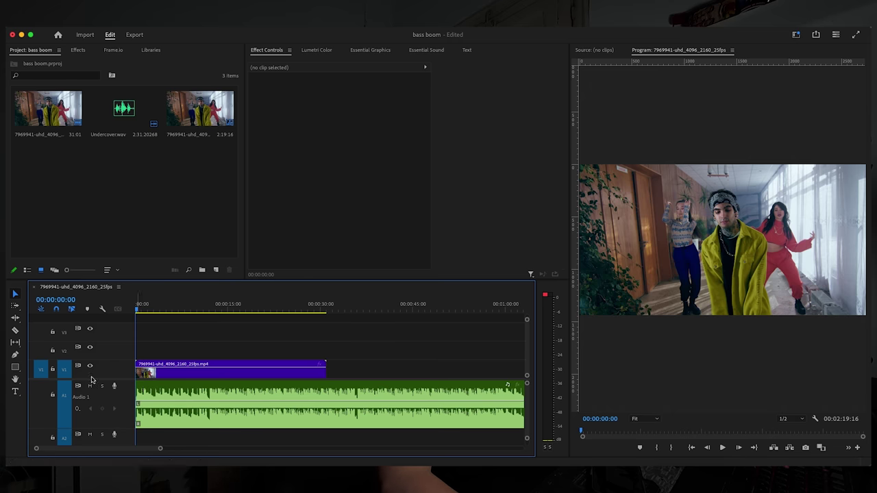
key("equal")
key("equal")
key("equal")
key("equal")
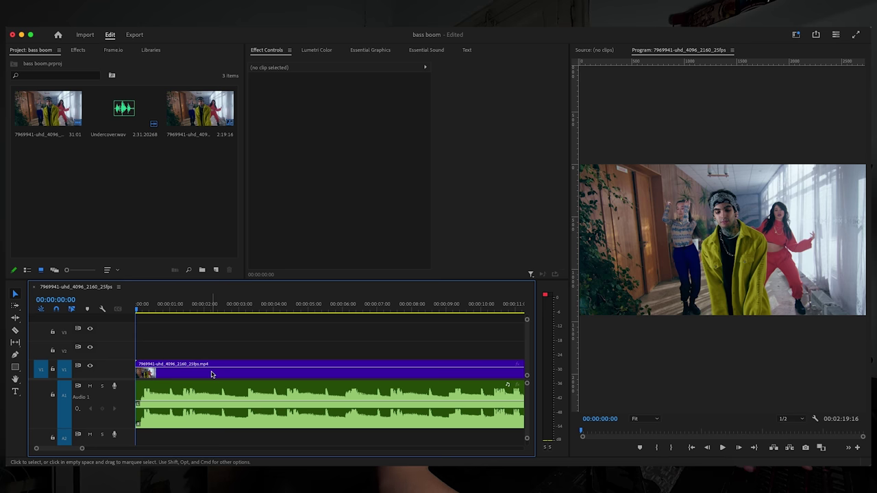
key("space")
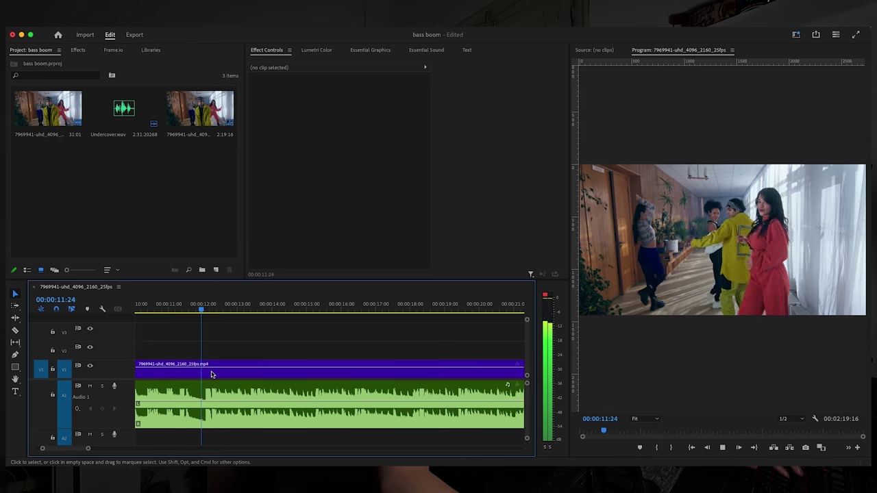
key("space")
scroll(214, 367, "up", 5)
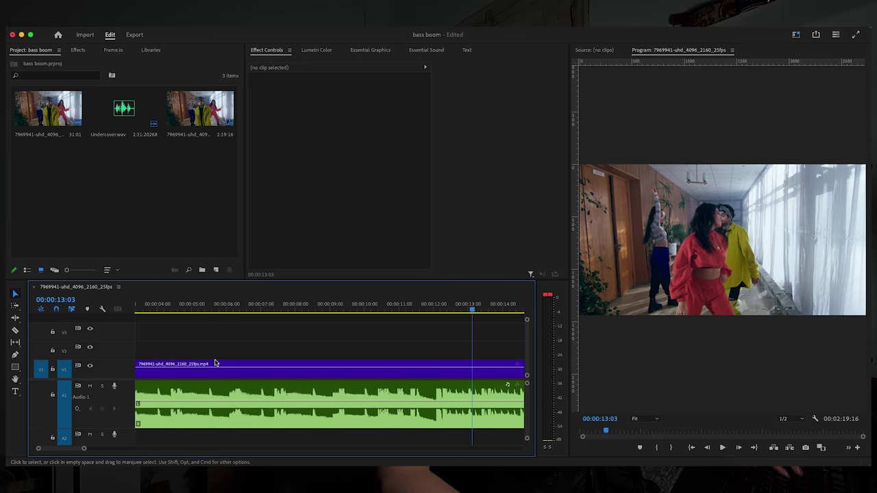
scroll(213, 360, "up", 3)
left_click_drag(162, 309, 127, 310)
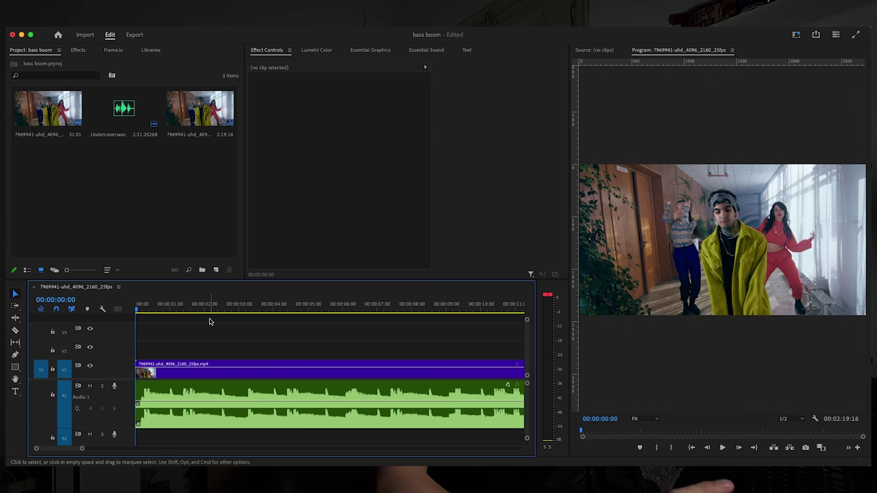
Play the song and drop an M marker on each bass hit through about 11 seconds.
key("m")
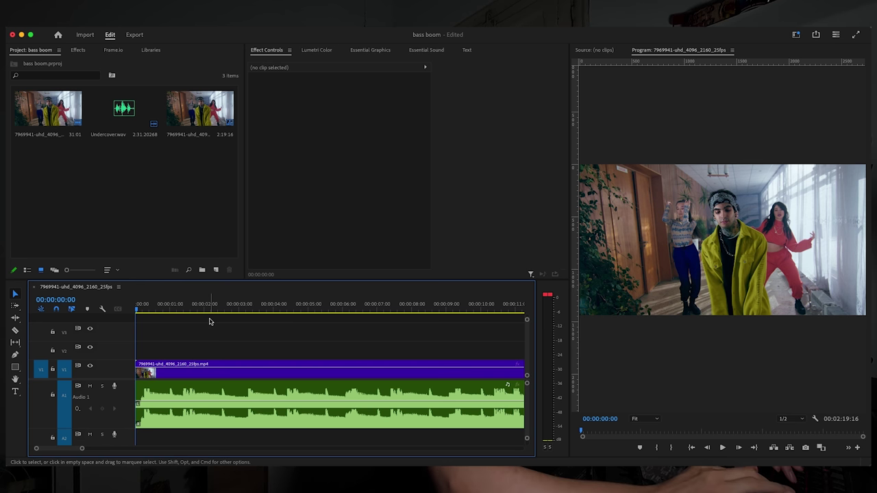
key("space")
key("m")
key("m")
key("m")
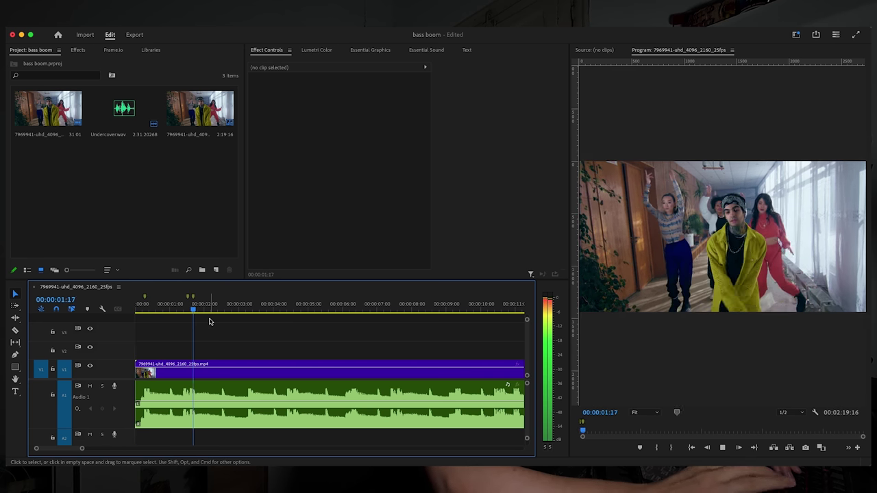
key("m")
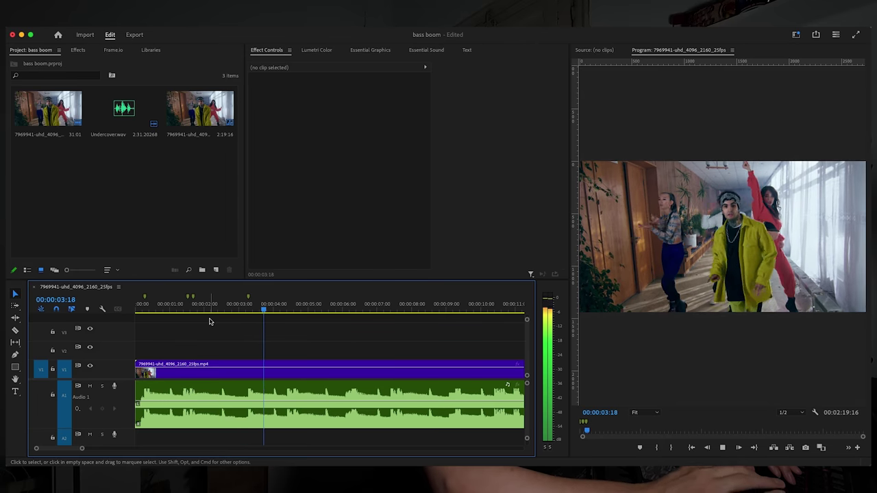
key("m")
key("m")
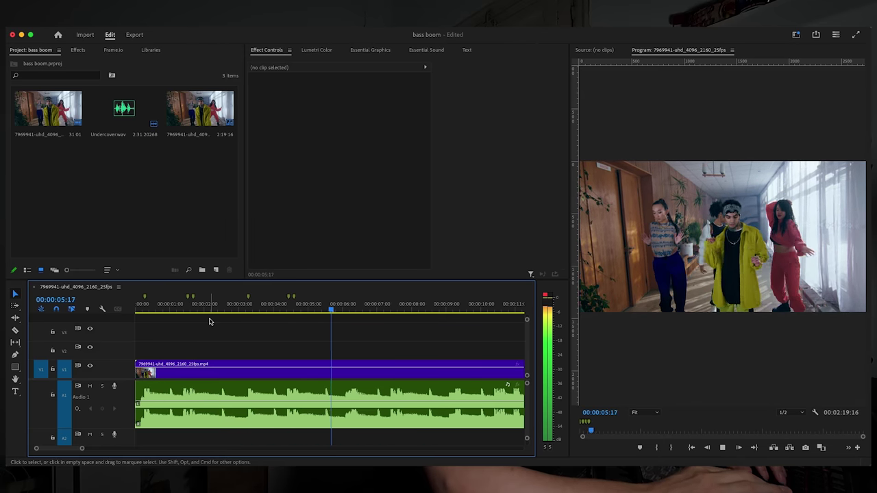
key("m")
key("m")
key("m")
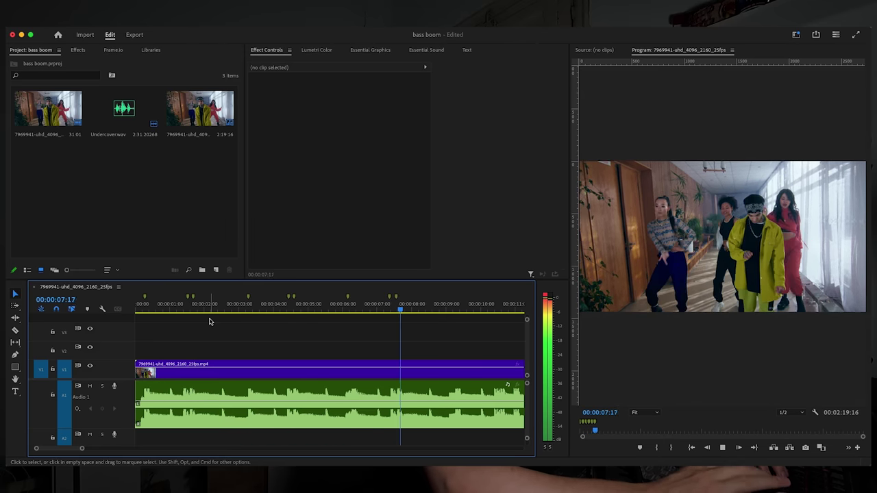
key("m")
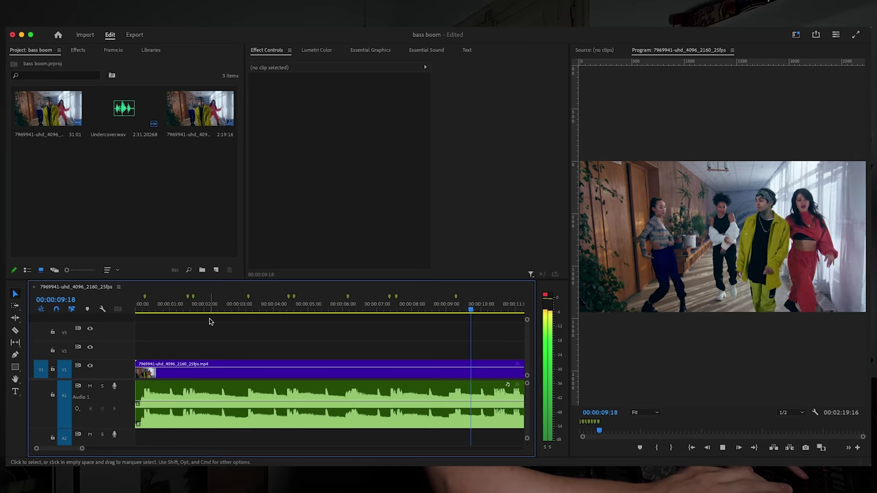
key("m")
key("m")
key("space")
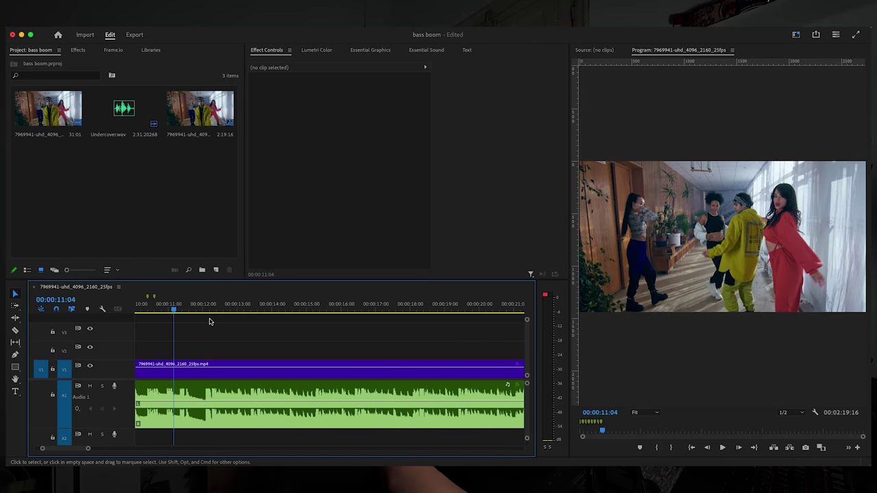
scroll(265, 337, "up", 5)
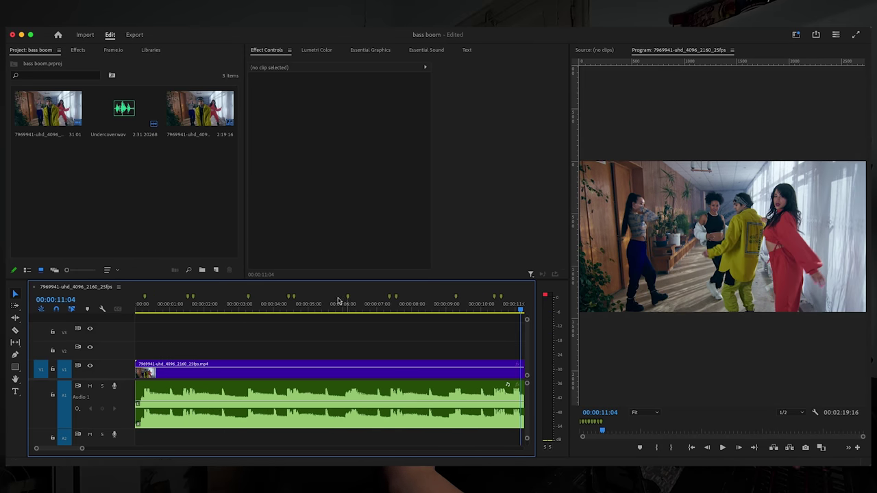
left_click(219, 372)
left_click(220, 392)
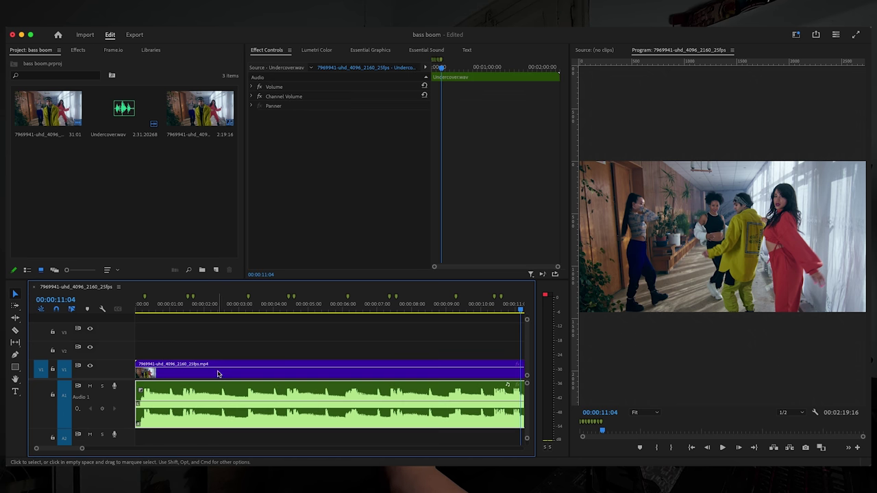
left_click(218, 372)
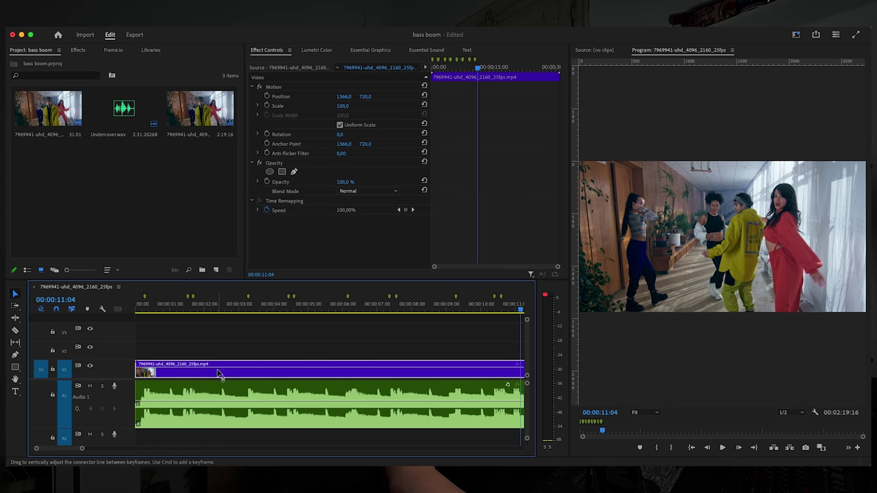
left_click(178, 335)
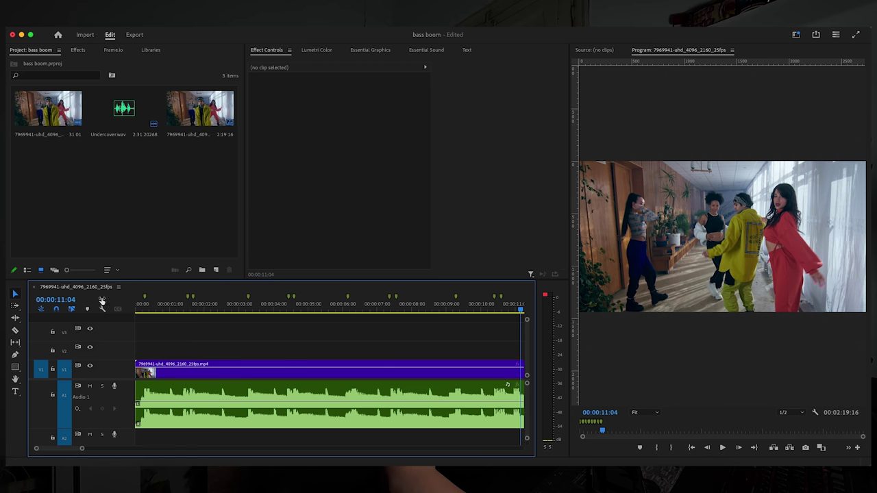
Create a 2732×1440, 25 fps Adjustment Layer and drag it above the dance clip.
left_click(120, 197)
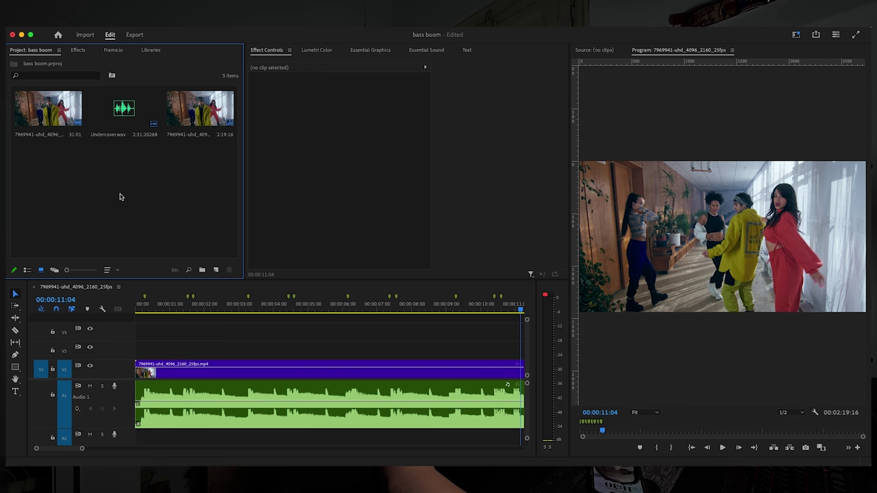
left_click(217, 271)
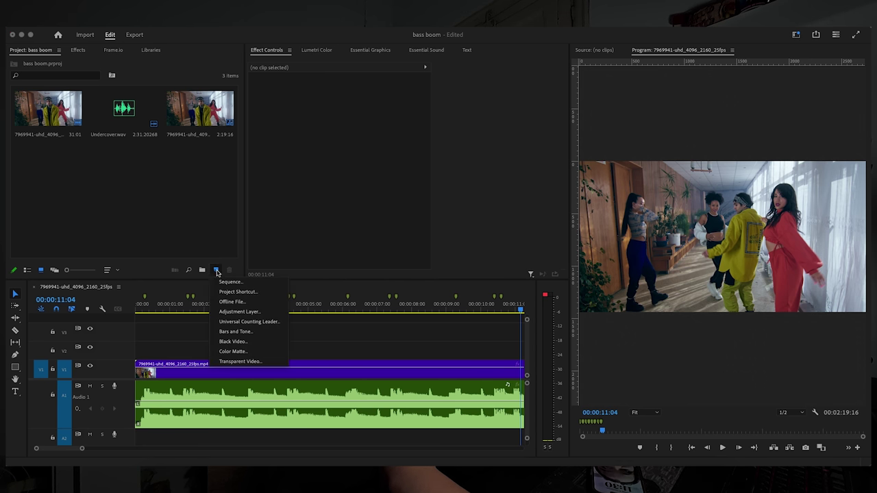
left_click(239, 312)
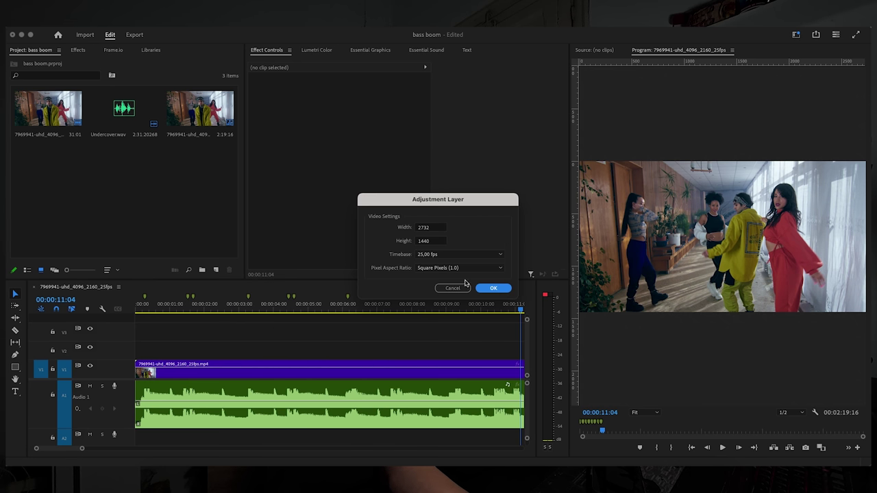
left_click(491, 288)
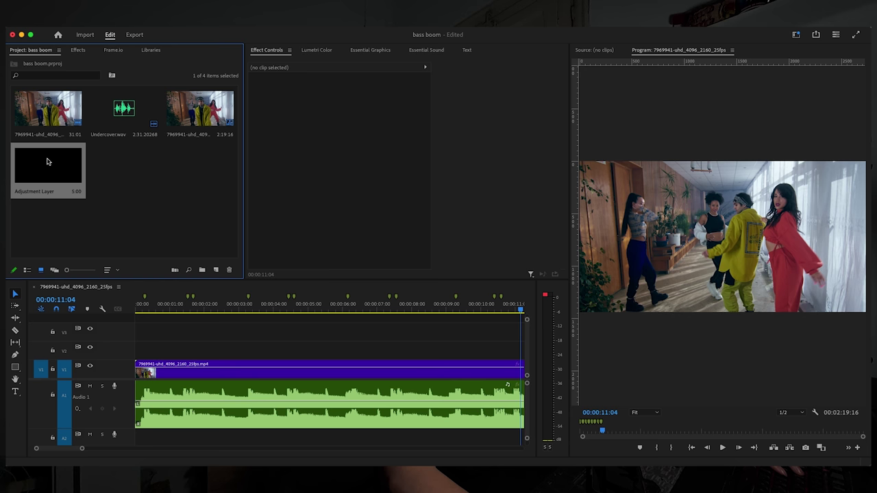
left_click_drag(41, 158, 146, 350)
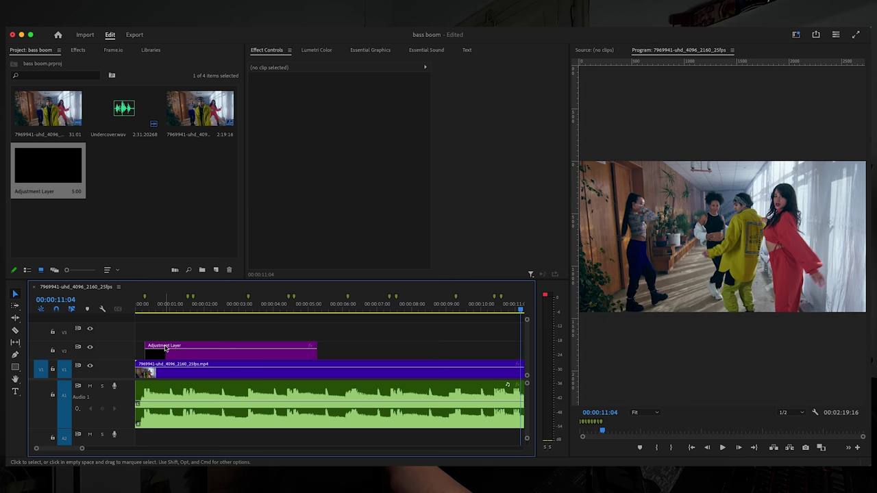
Put the playhead at 00:00:00:09 and select the adjustment layer clip on V2.
left_click(158, 305)
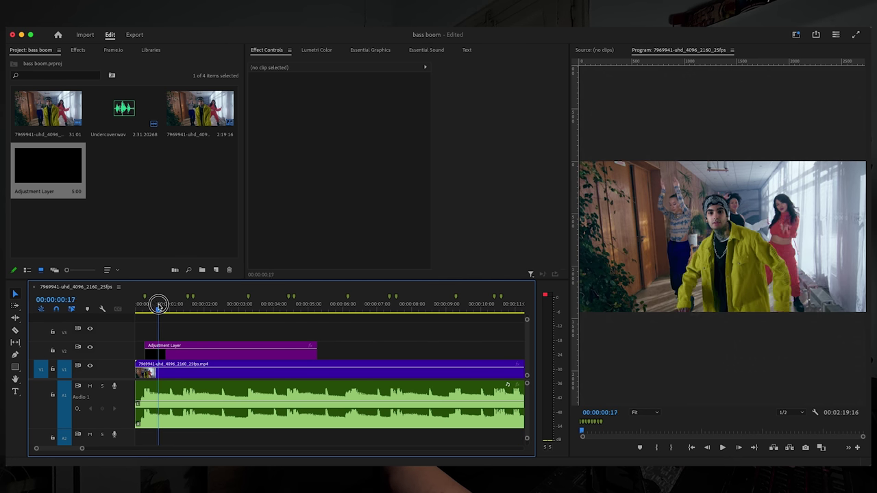
left_click_drag(158, 306, 147, 306)
left_click(166, 348)
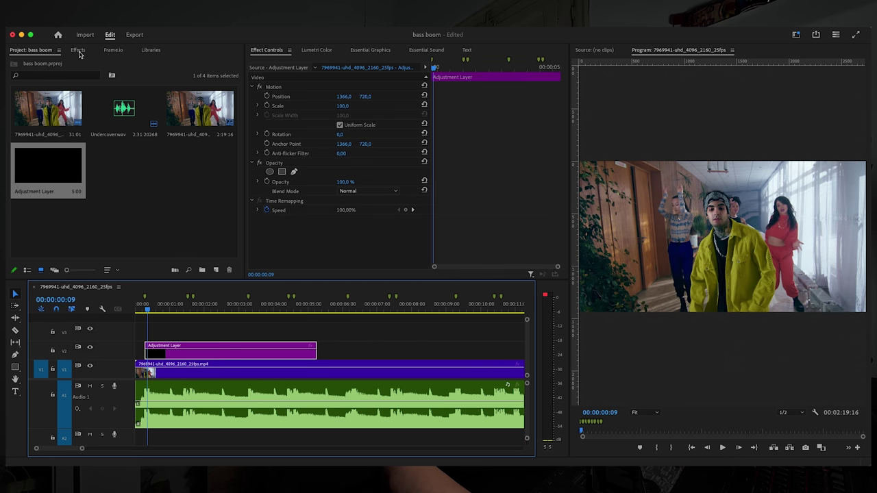
Search the Effects panel for 'dire' and drop Directional Blur onto the adjustment layer.
left_click(79, 53)
left_click(58, 62)
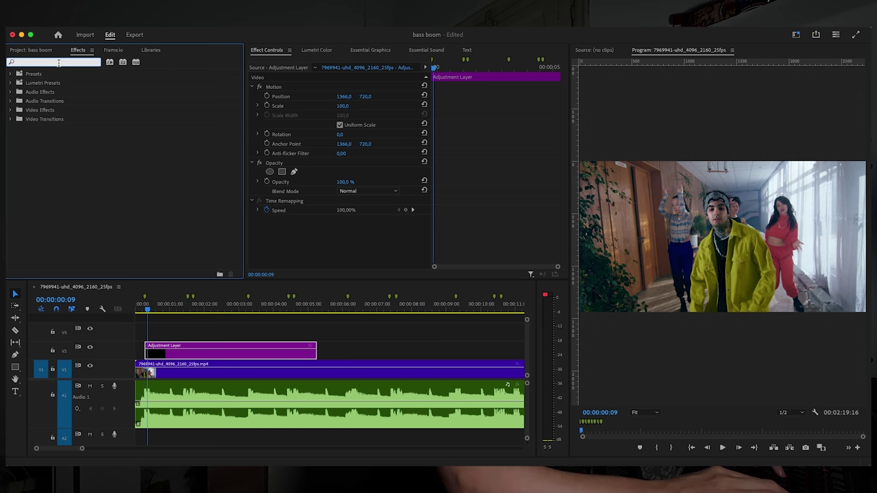
type("dire")
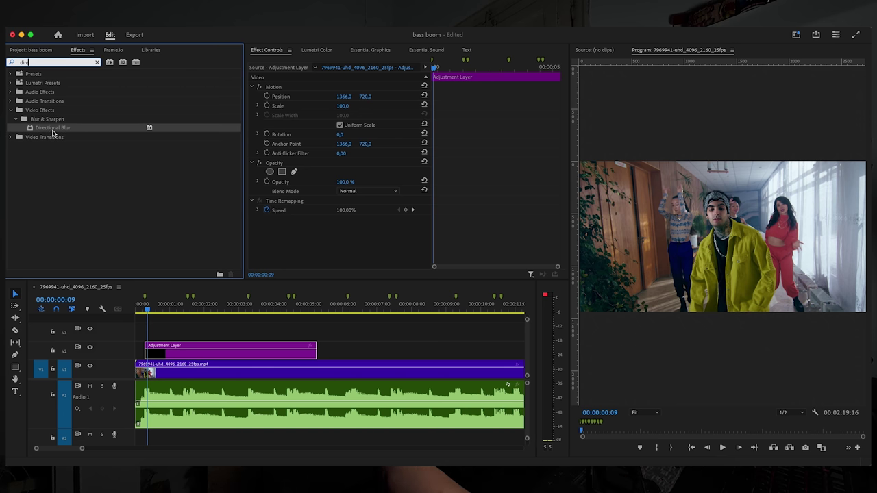
left_click_drag(53, 131, 171, 346)
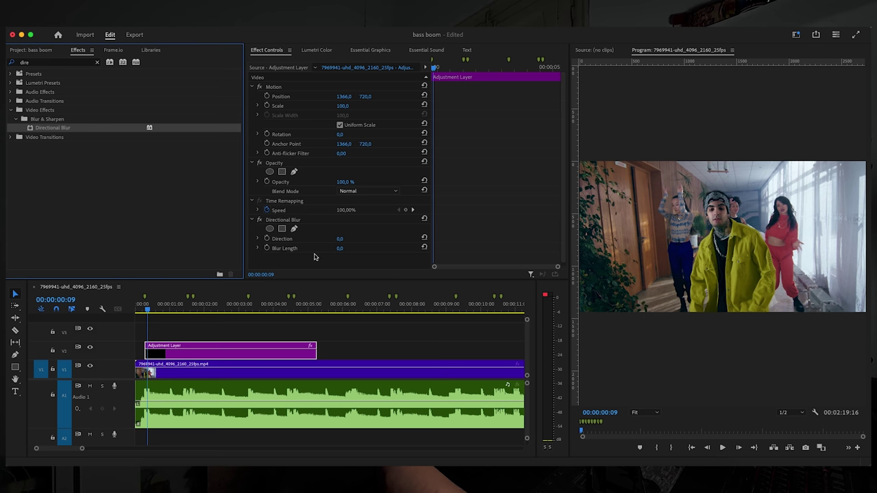
Set Directional Blur's Blur Length to 30 and zoom the timeline in.
left_click(343, 249)
type("3")
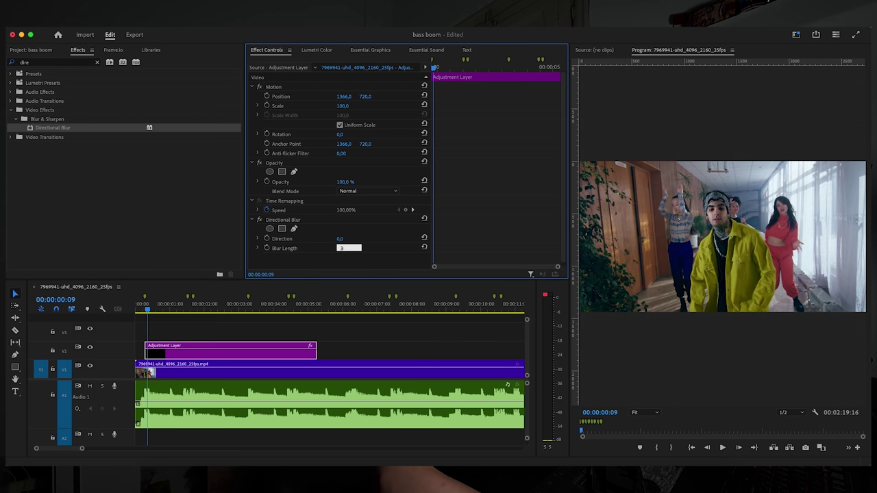
type("0")
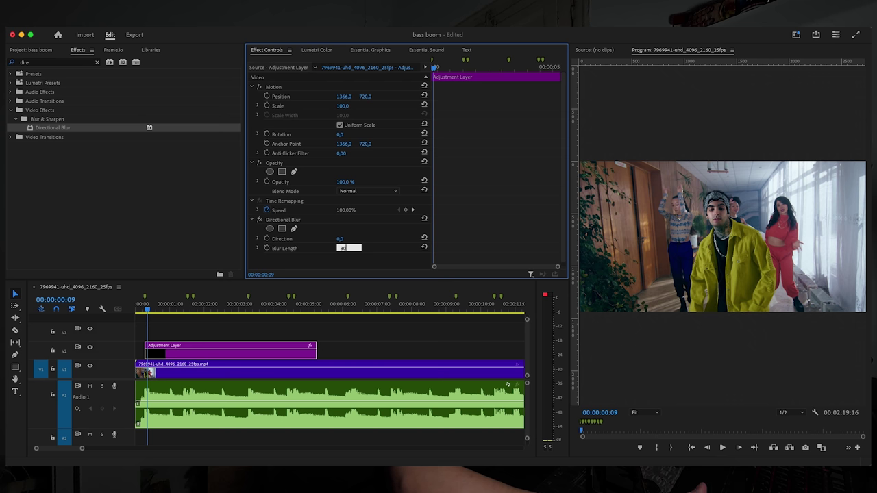
key("Return")
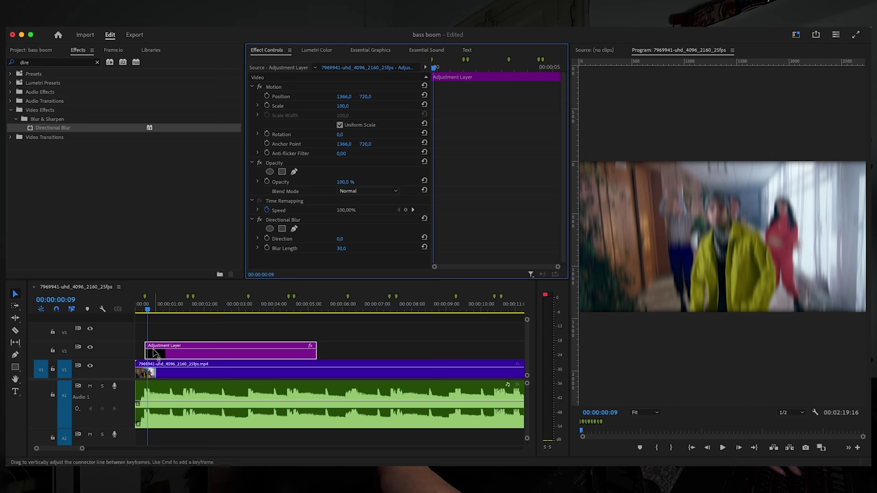
scroll(165, 353, "up", 5)
scroll(164, 346, "left", 2)
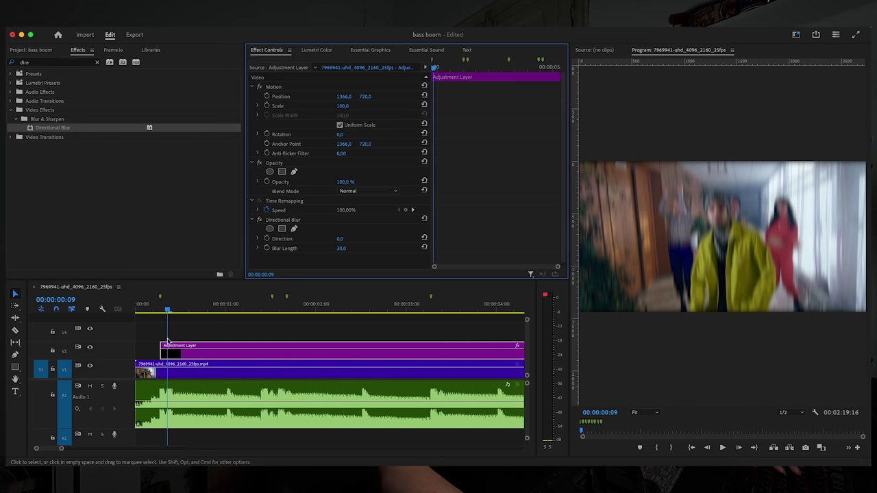
Use the Razor tool to cut the adjustment layer frame by frame, starting at 00:00:00:07.
left_click(157, 309)
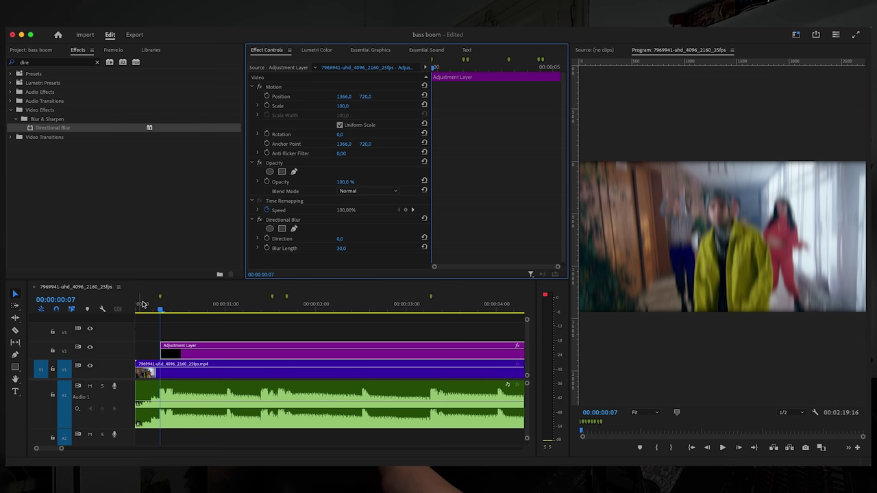
left_click(15, 331)
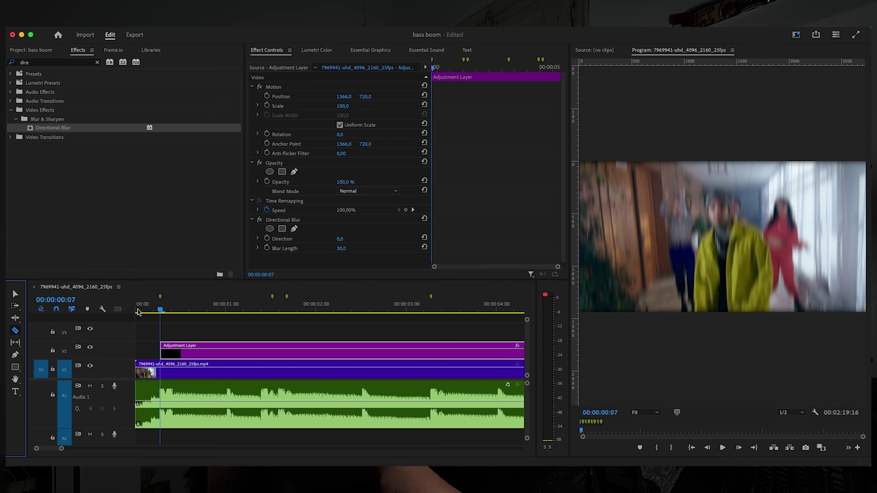
key("Right")
left_click(165, 350)
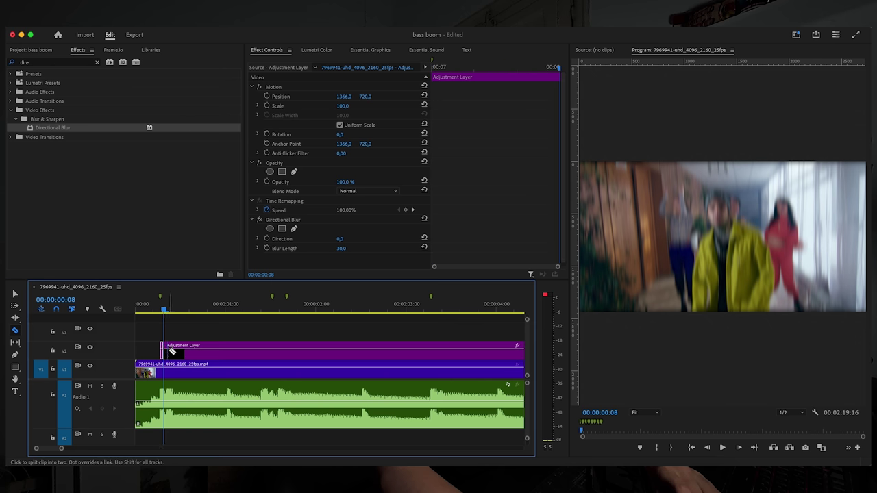
key("Right")
key("Right")
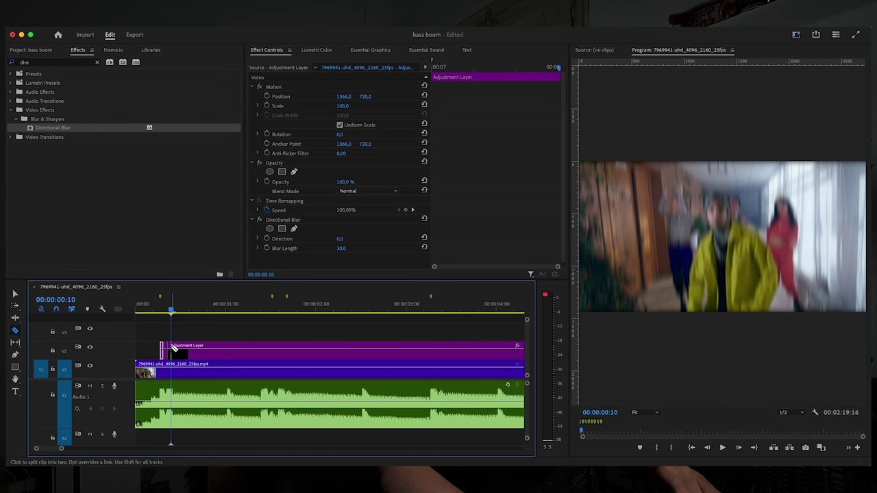
left_click(175, 351)
key("Right")
left_click(179, 352)
key("Right")
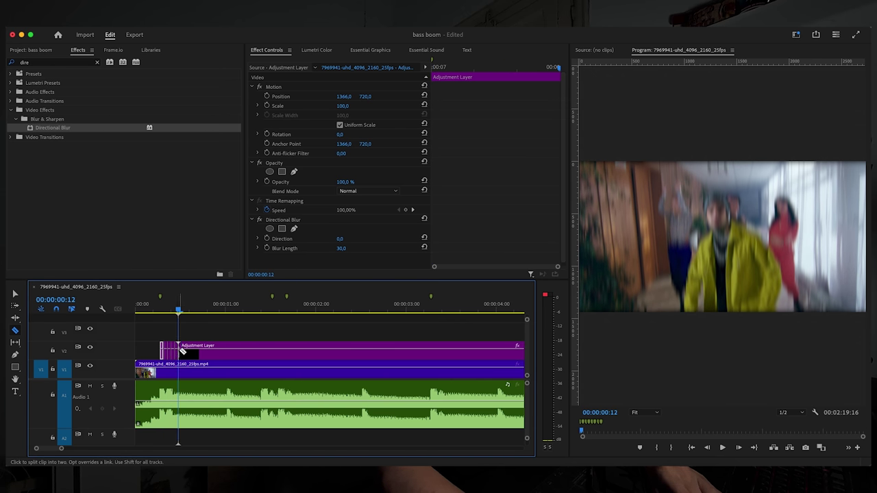
key("Right")
key("Right")
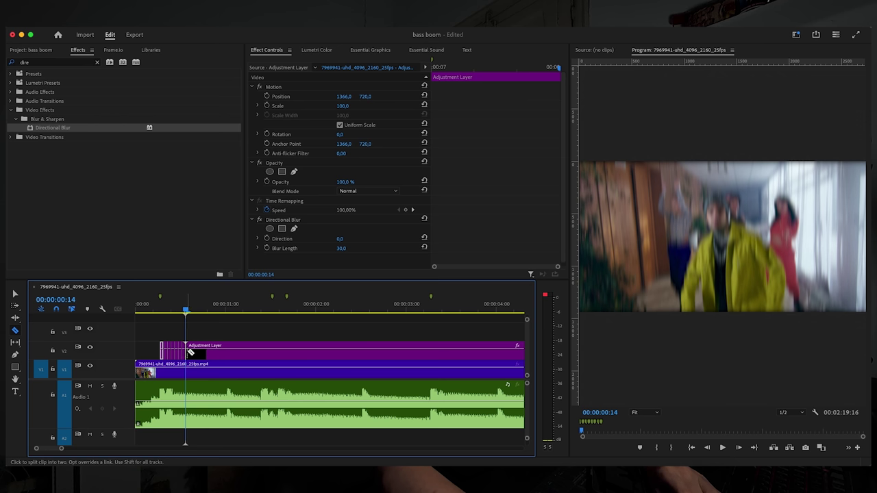
key("Right")
scroll(167, 350, "up", 2)
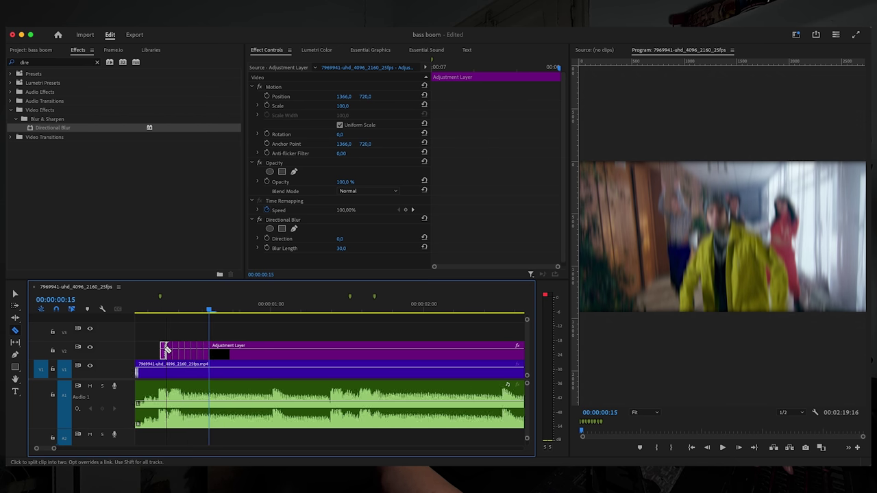
scroll(166, 350, "up", 1)
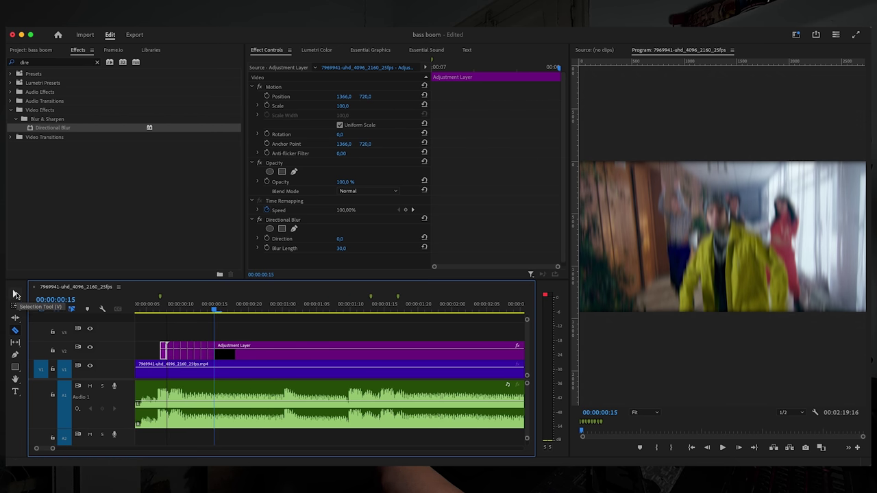
Delete every other one-frame slice with the Selection tool.
left_click(15, 294)
left_click(170, 353)
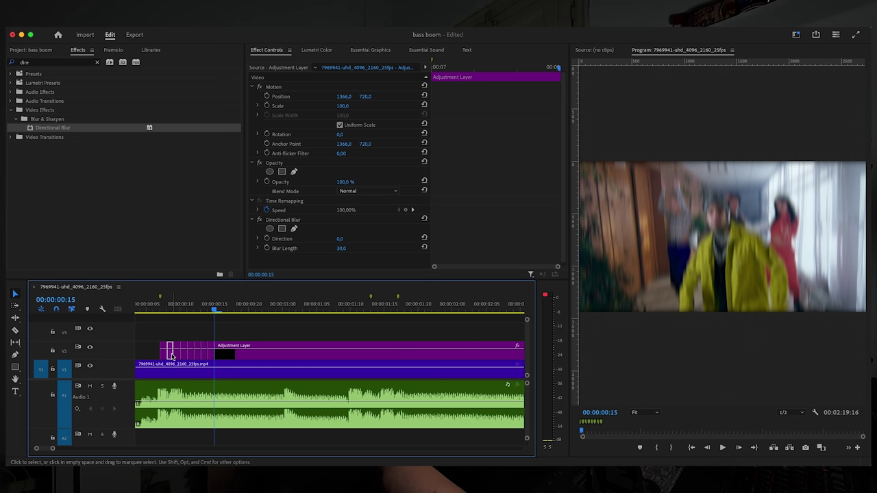
key("Delete")
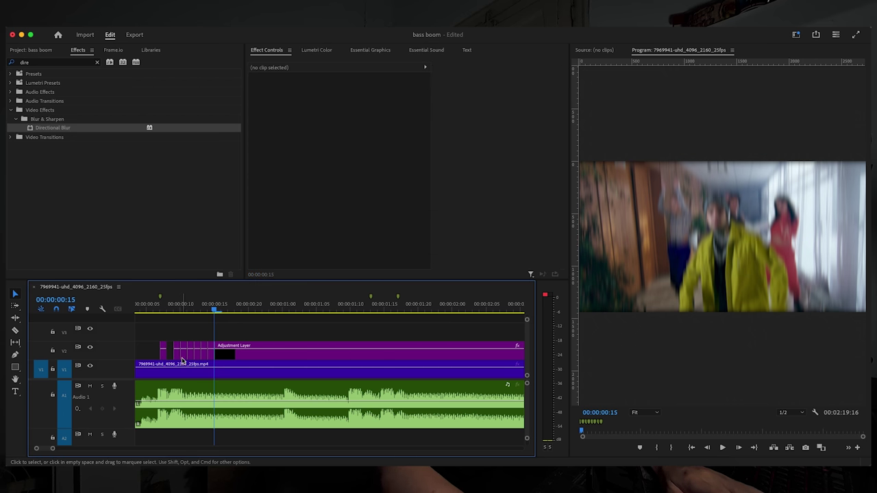
left_click(184, 353)
key("Delete")
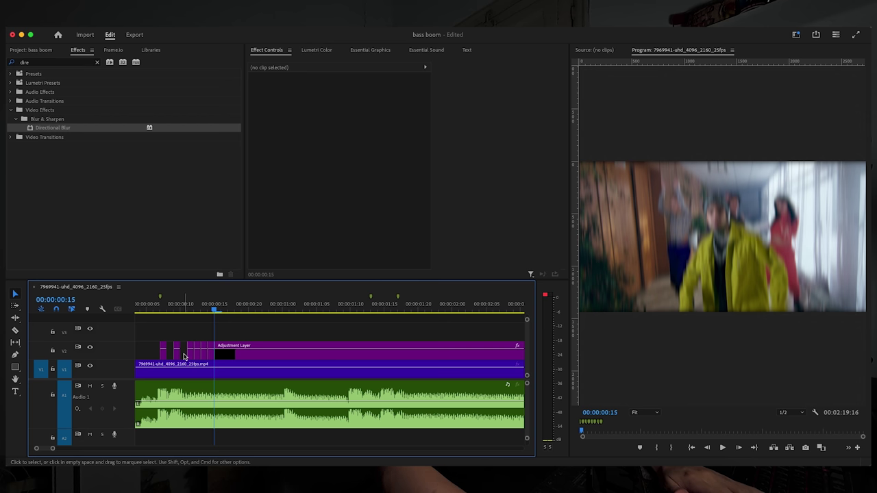
left_click(199, 356)
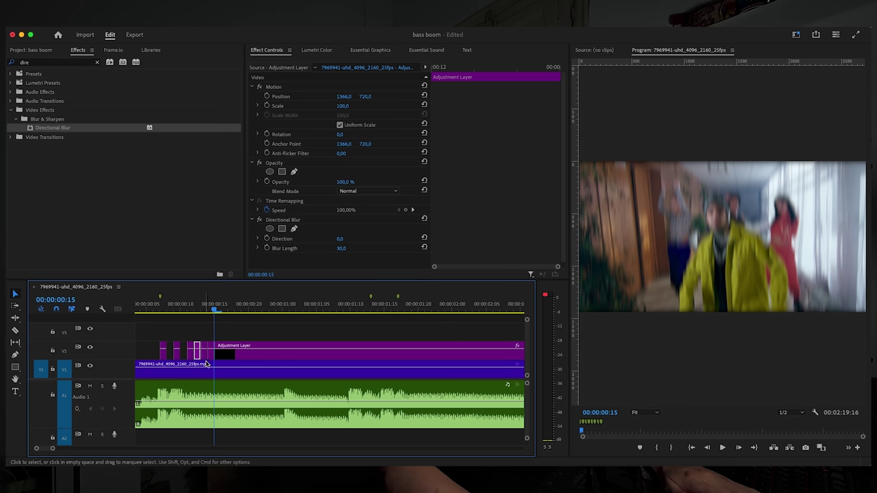
key("Delete")
left_click(211, 355)
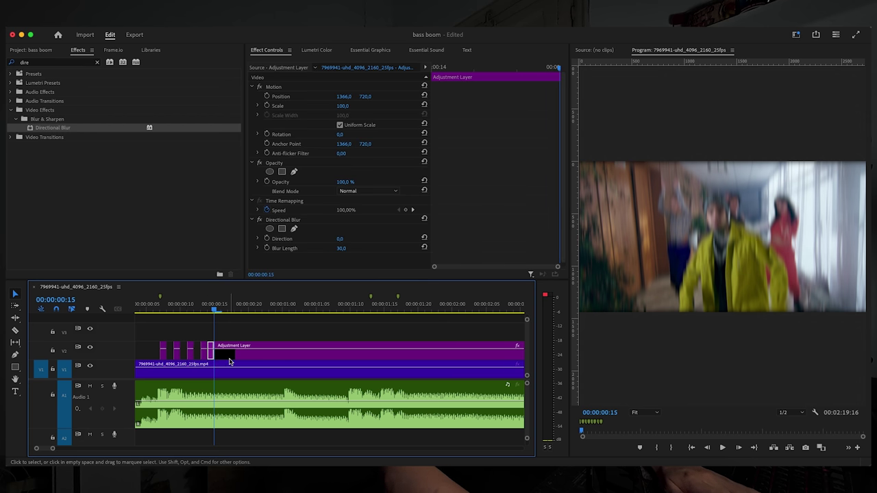
key("Delete")
Delete the long remaining adjustment layer and the leftover one-frame slice.
left_click(228, 355)
key("Delete")
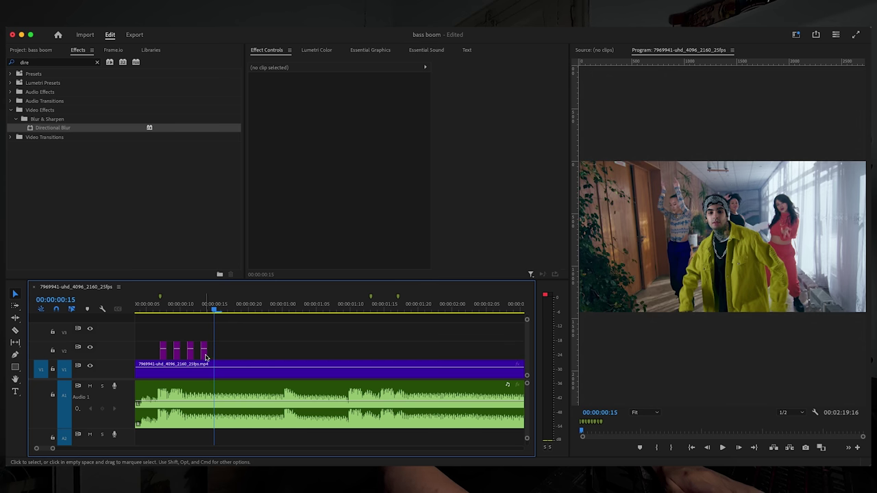
left_click(204, 355)
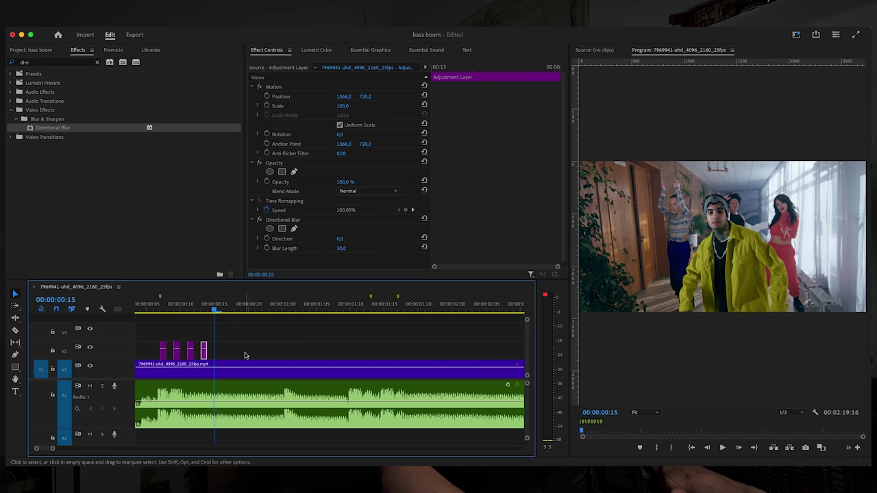
key("Delete")
Preview the shake from the start, then zoom out and park the playhead at 00:00:01:06.
key("Home")
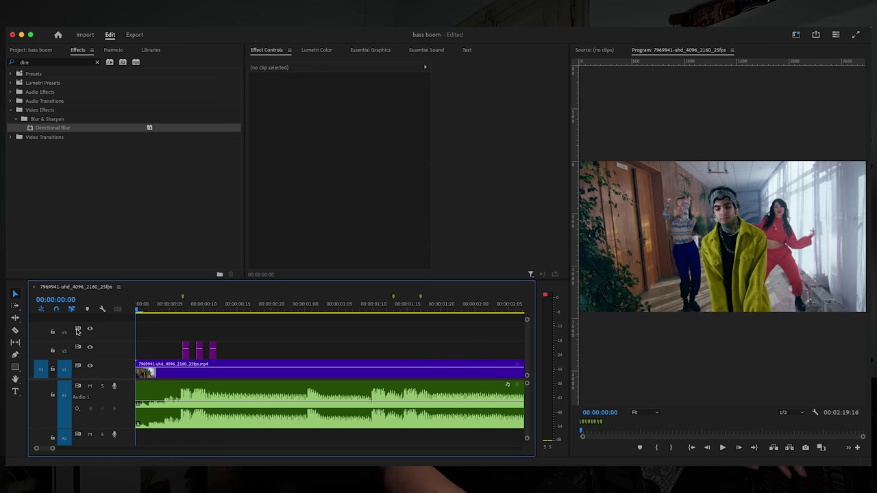
key("space")
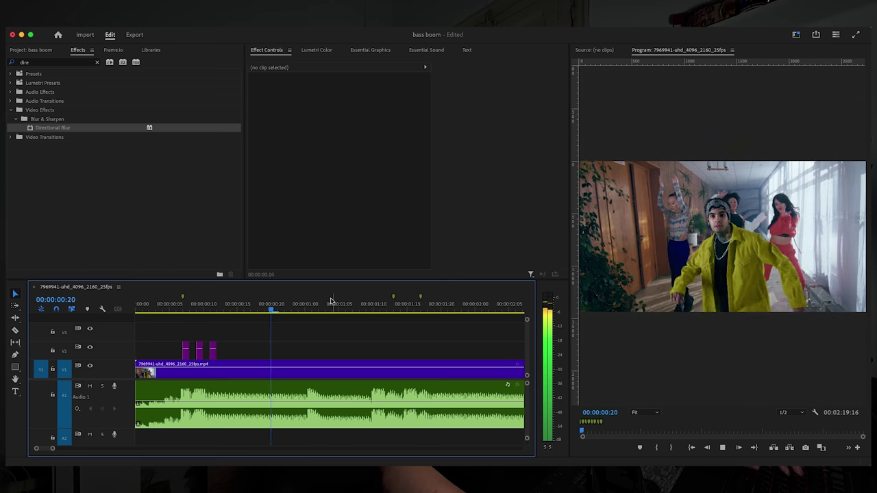
key("space")
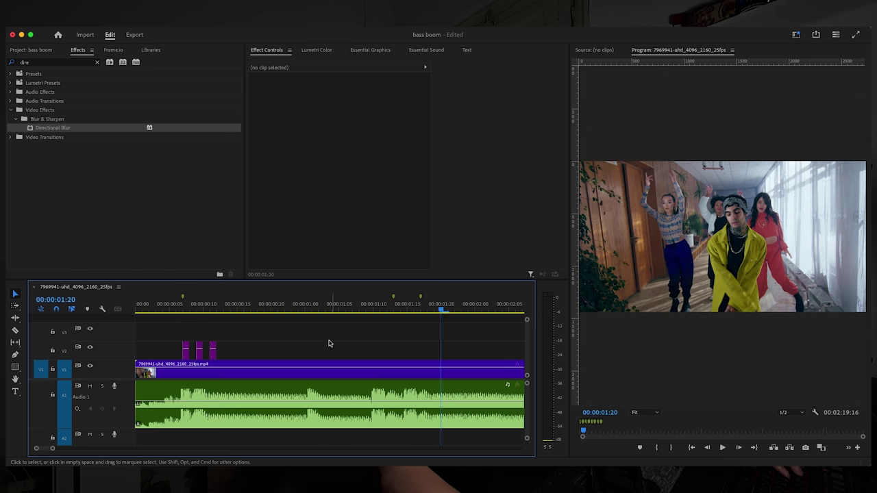
key("minus")
left_click(289, 310)
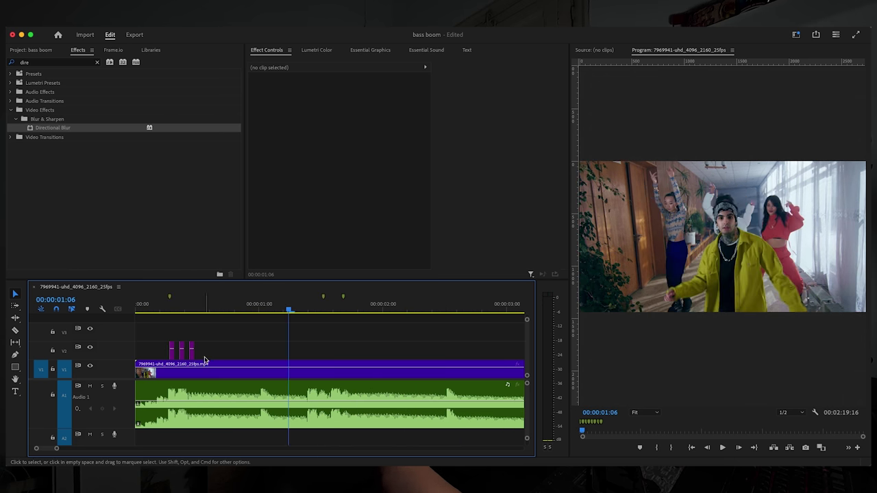
Copy the three blur slices to the next bass markers, add a fourth, and scrub to check.
left_click_drag(216, 353, 171, 354)
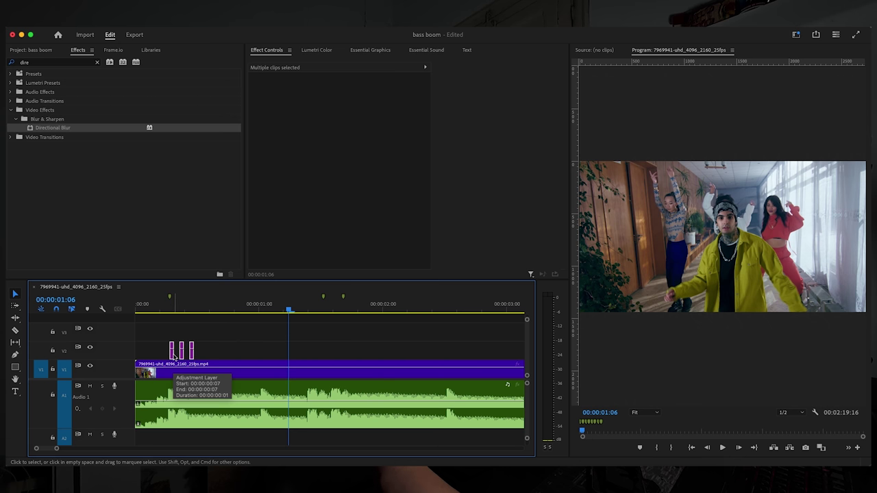
left_click_drag(175, 356, 326, 355)
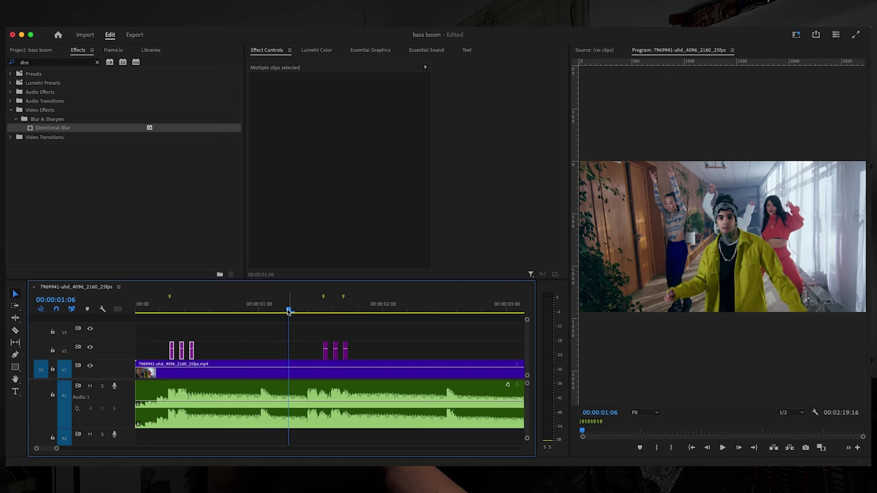
left_click_drag(288, 311, 334, 306)
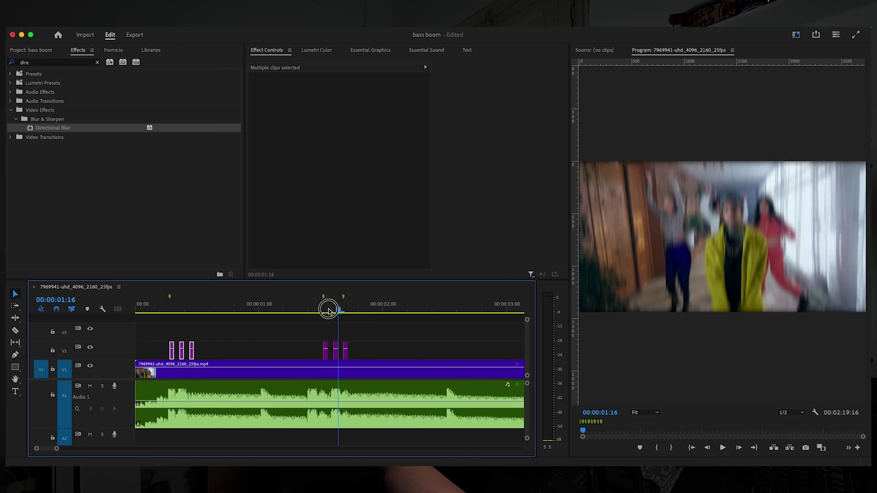
left_click_drag(328, 310, 303, 313)
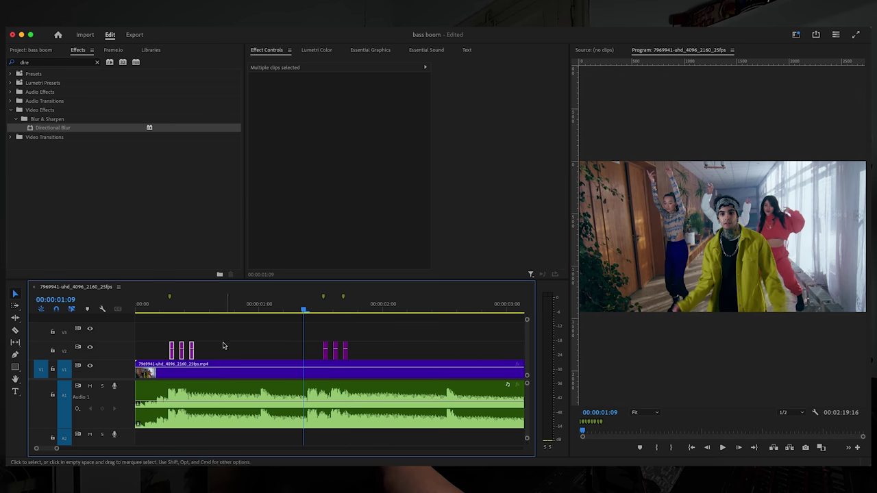
left_click_drag(192, 353, 357, 352)
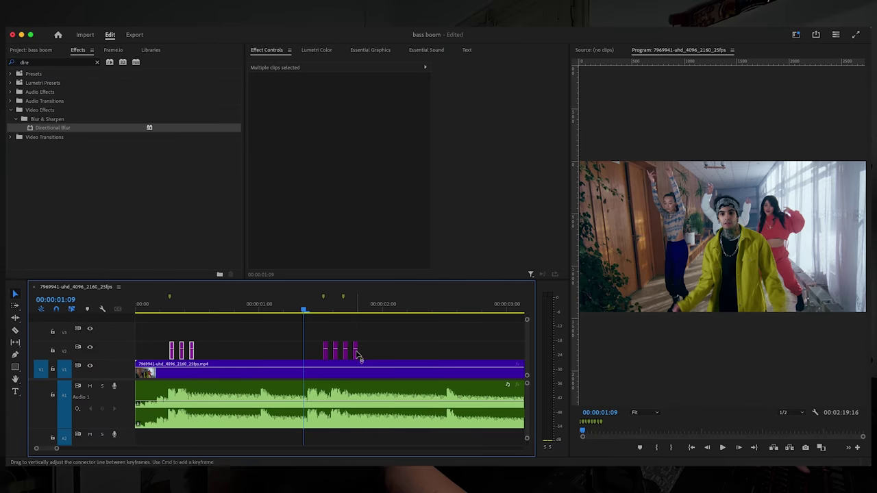
mouse_move(333, 312)
left_mouse_down()
mouse_move(323, 310)
mouse_move(348, 309)
mouse_move(318, 314)
left_mouse_up()
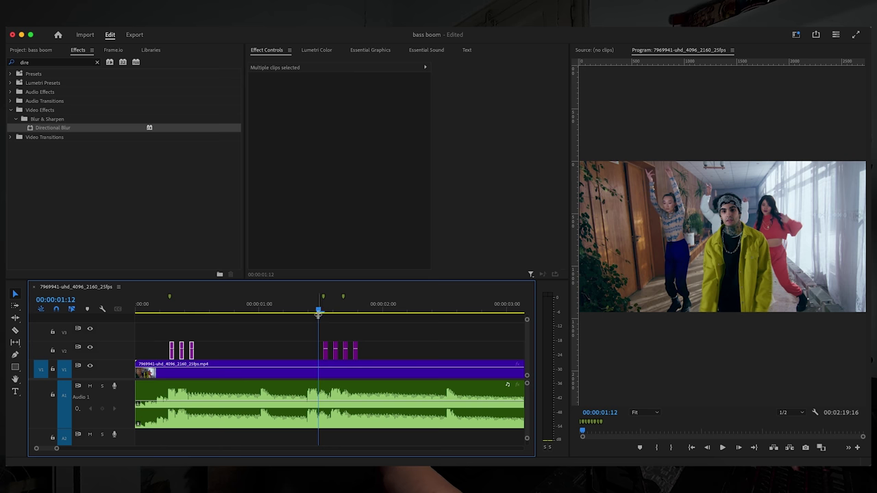
Copy the blur slice groups onto the next few bass markers along the timeline.
scroll(336, 342, "down", 5)
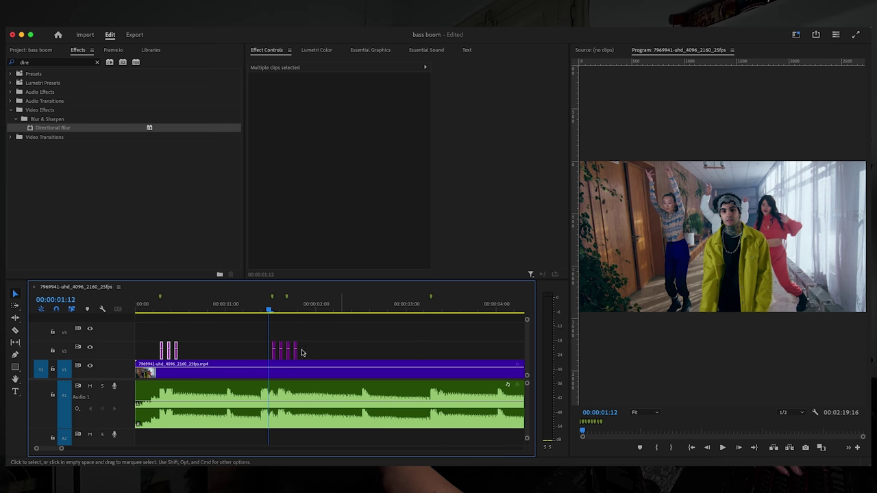
left_click_drag(177, 356, 447, 350)
scroll(411, 352, "right", 3)
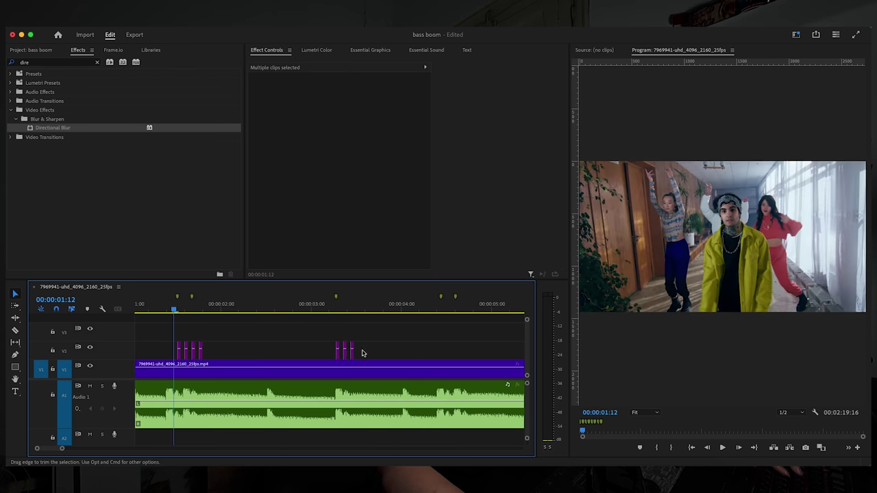
left_click(198, 352)
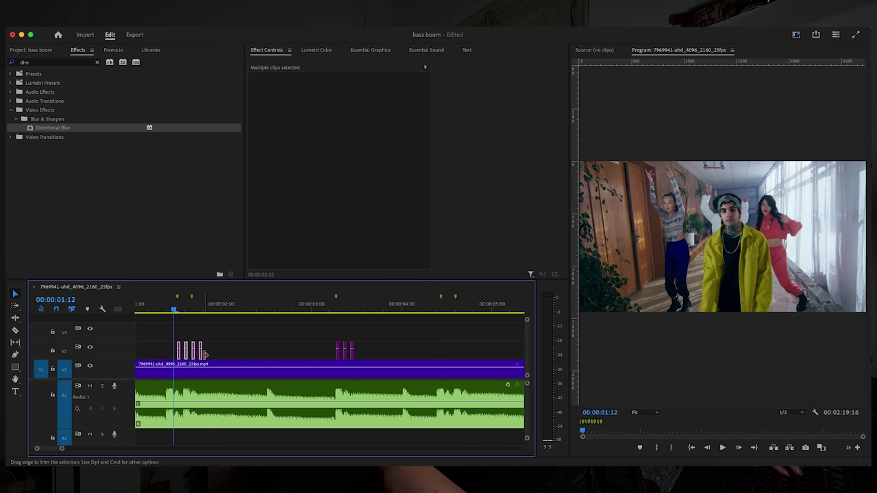
left_click_drag(200, 356, 461, 356)
scroll(457, 355, "right", 5)
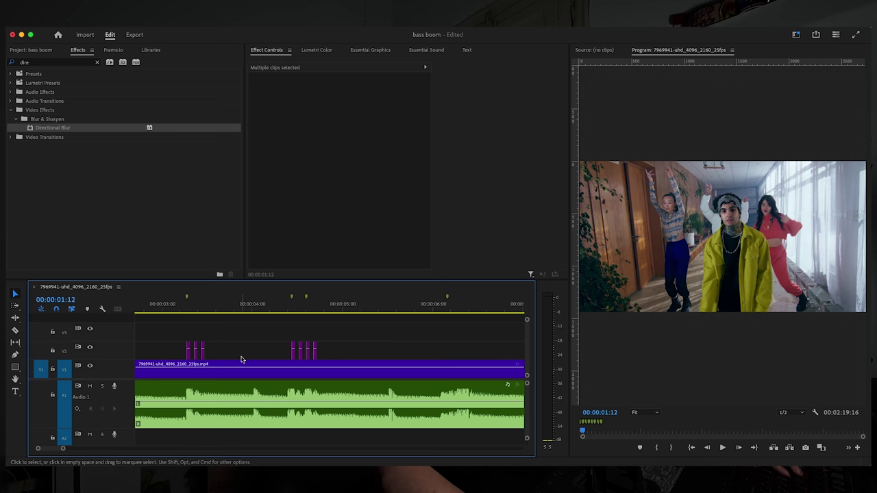
left_click_drag(197, 352, 464, 355)
Place more blur groups on the remaining bass markers further along the dance clip.
scroll(378, 355, "right", 3)
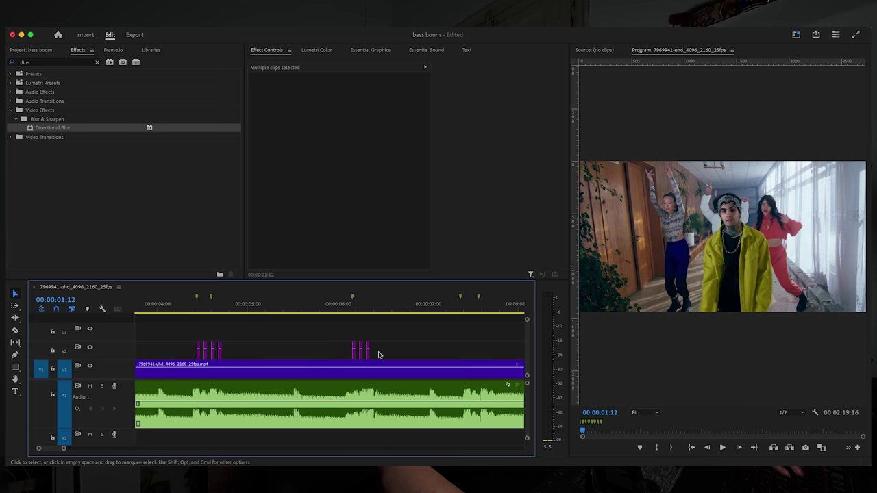
scroll(379, 355, "right", 2)
left_click_drag(166, 352, 464, 348)
scroll(435, 348, "right", 5)
scroll(235, 356, "right", 4)
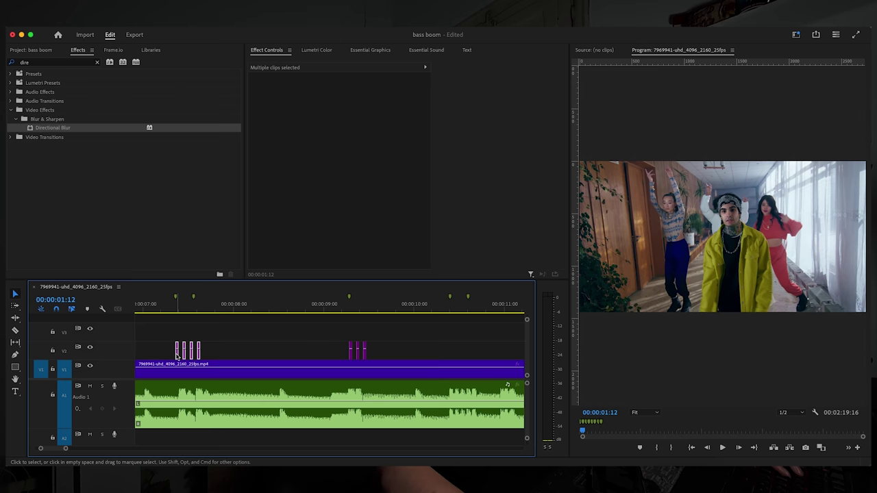
left_click_drag(177, 354, 451, 348)
scroll(427, 348, "left", 10)
mouse_move(148, 310)
left_mouse_down()
mouse_move(118, 320)
mouse_move(138, 322)
left_mouse_up()
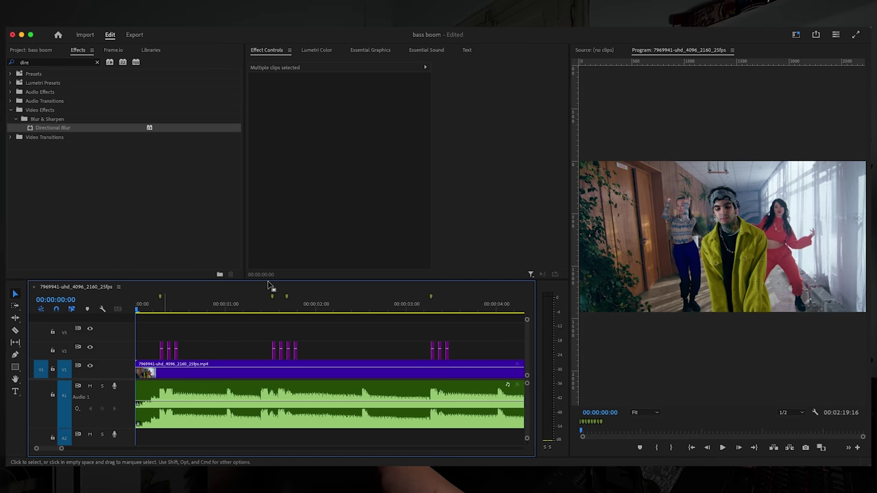